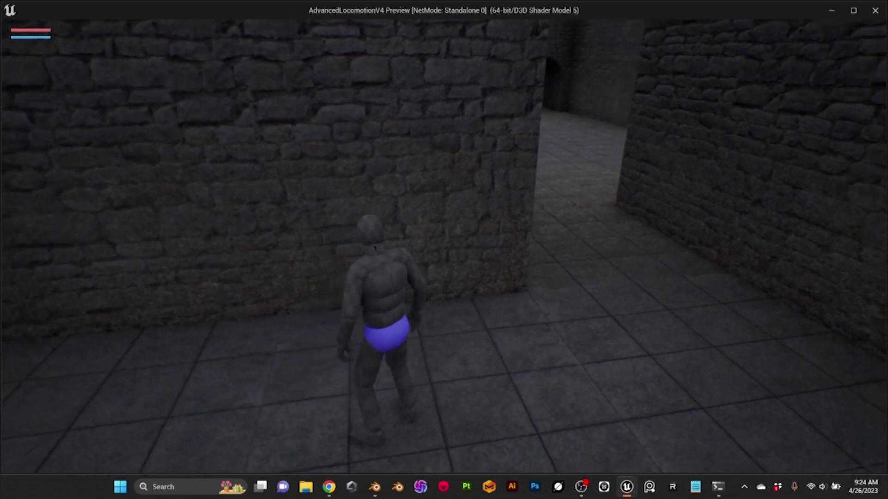
key(w)
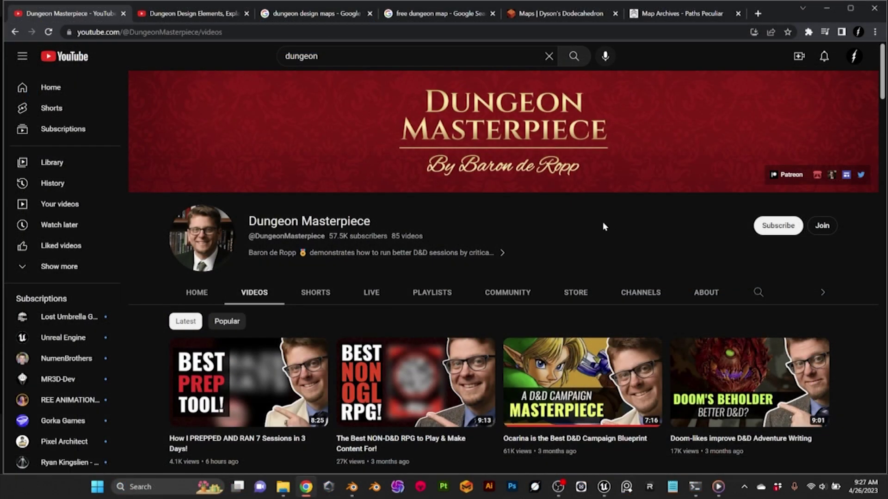
- Browse the Dungeon Masterpiece channel's videos for dungeon design ideas
scroll(603, 226, down, 1)
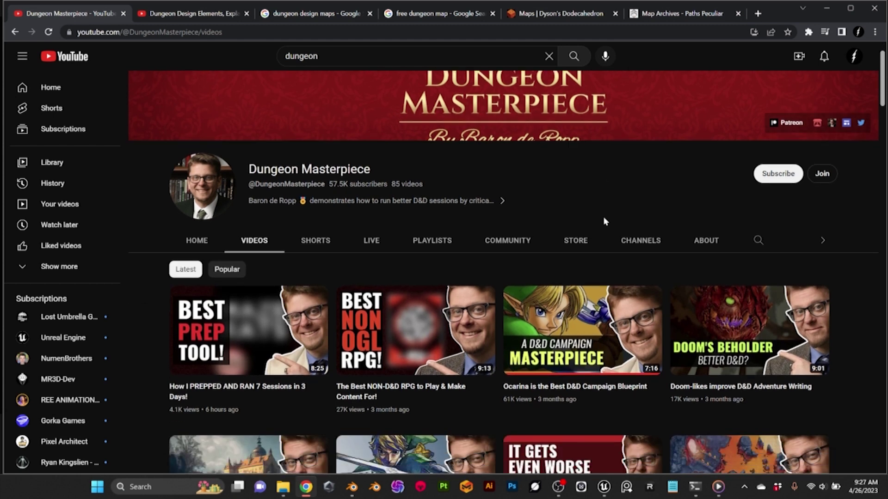
scroll(603, 214, up, 1)
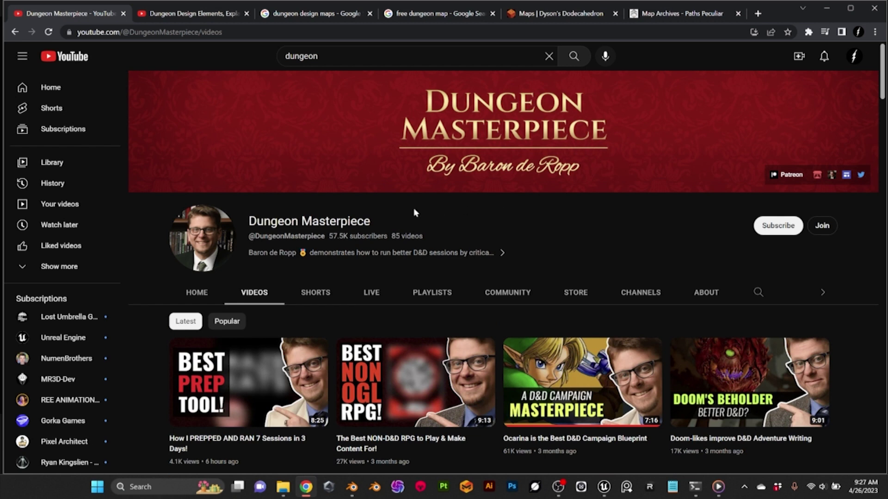
scroll(426, 211, down, 1)
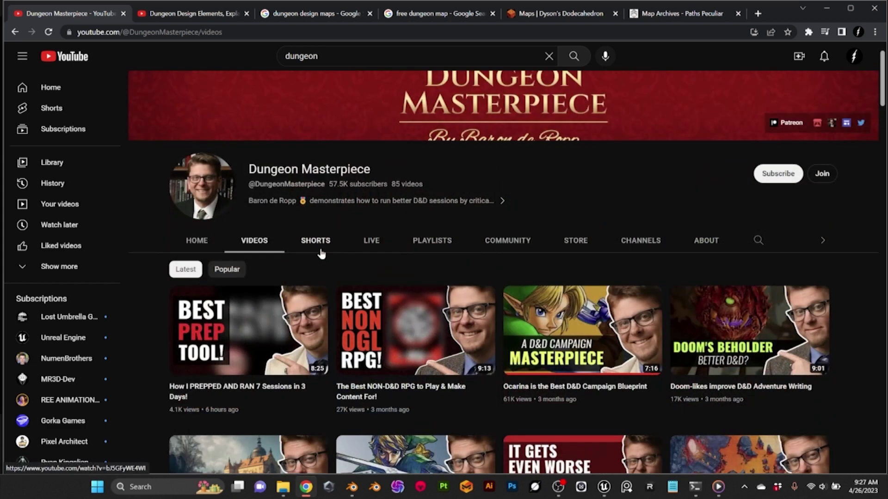
scroll(321, 253, down, 5)
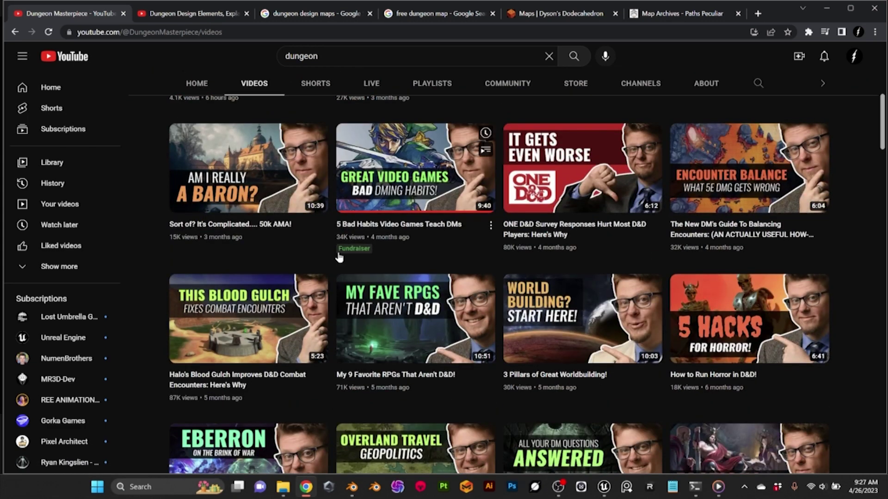
scroll(418, 296, down, 2)
scroll(419, 296, up, 3)
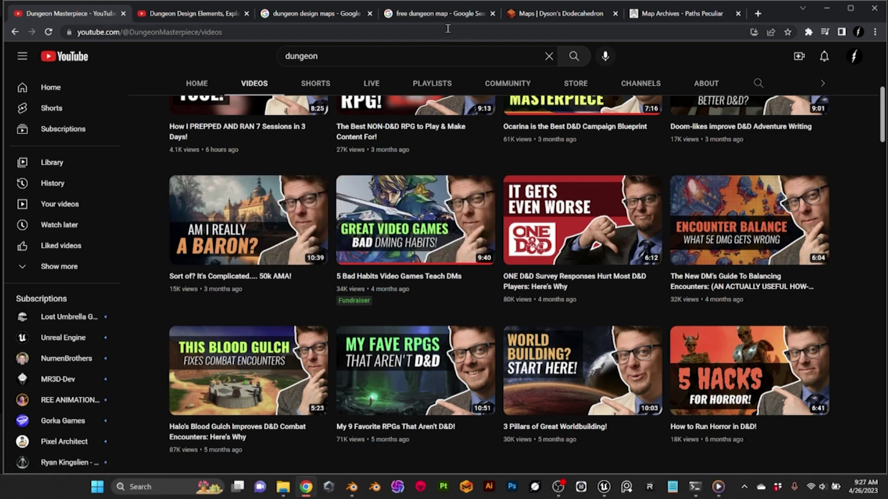
- Browse the free dungeon maps on the Dyson's Dodecahedron maps page for layout references
click(567, 14)
scroll(159, 301, down, 2)
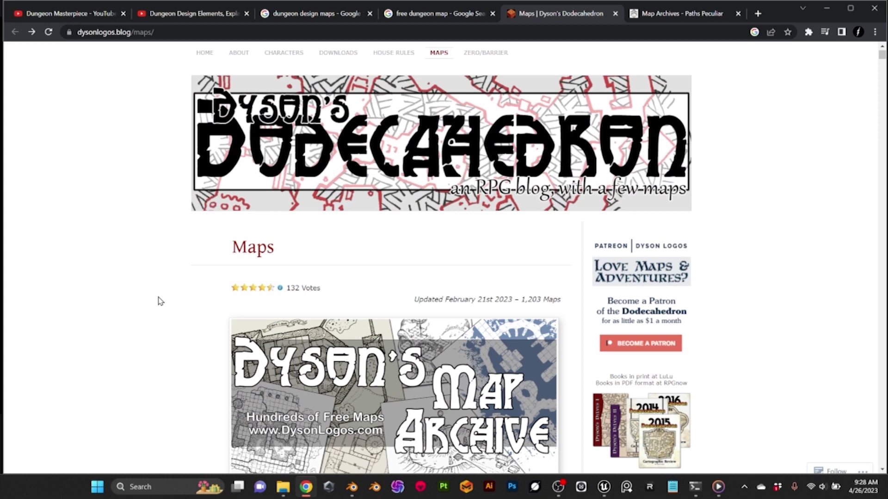
scroll(158, 301, down, 10)
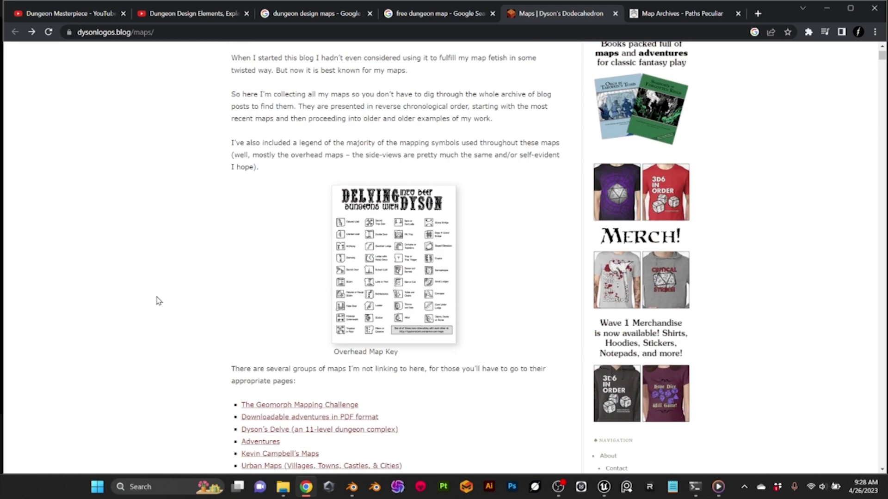
scroll(159, 301, down, 15)
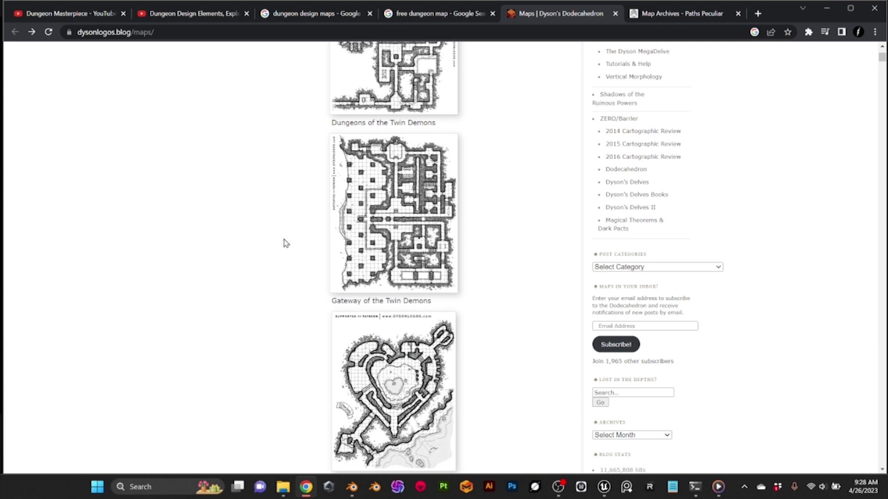
scroll(283, 241, down, 2)
scroll(310, 248, down, 4)
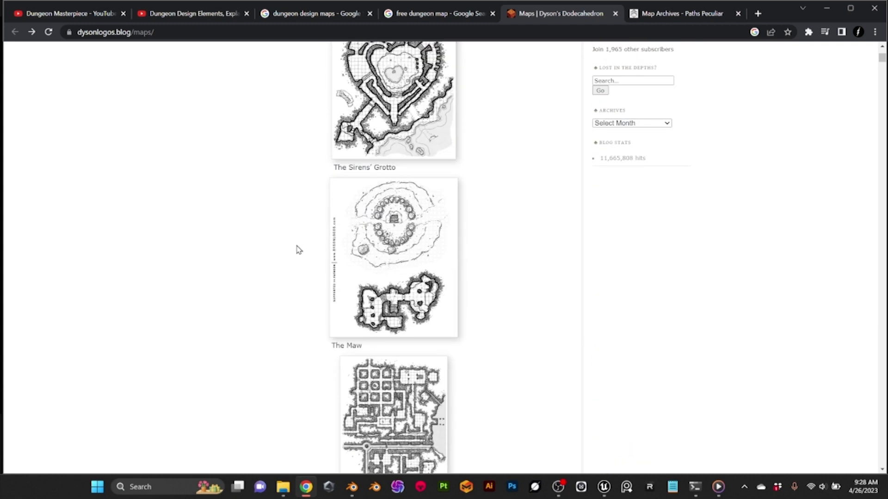
scroll(297, 250, down, 5)
scroll(304, 313, down, 6)
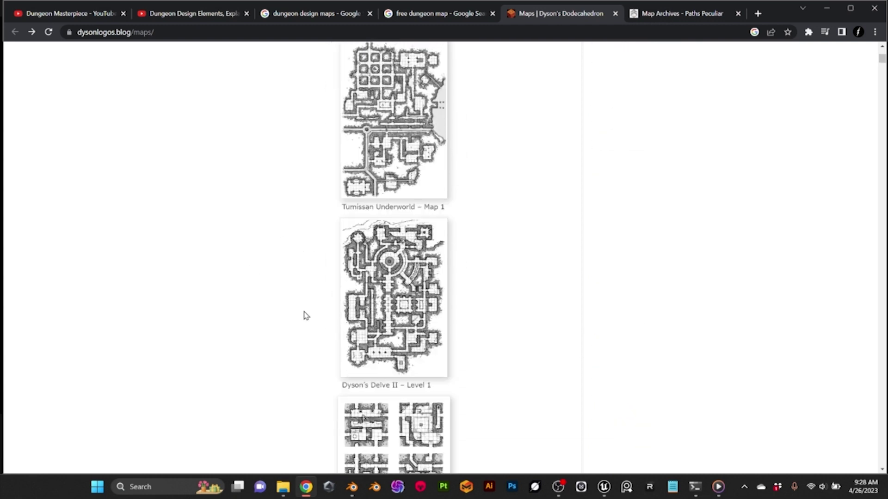
scroll(290, 308, down, 10)
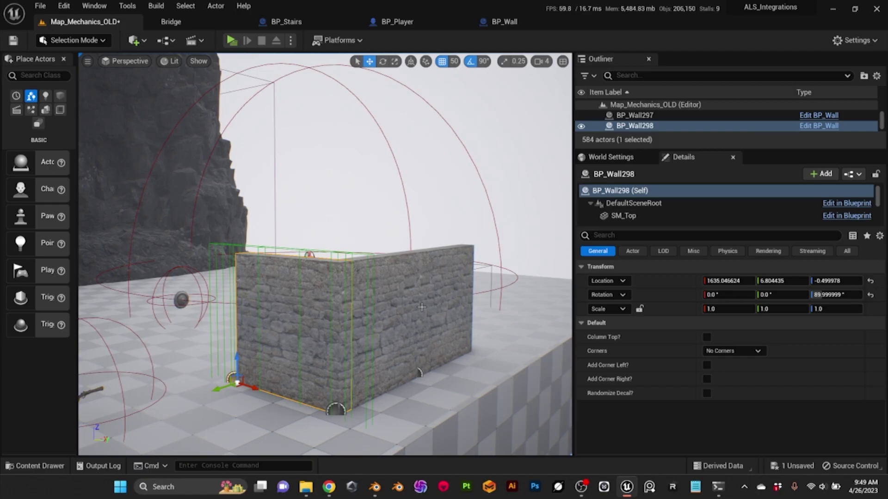
- Examine the corner where BP_Wall296 and BP_Wall298 meet, selecting both walls to check how their ends overlap
alt+drag(416, 309, 418, 281)
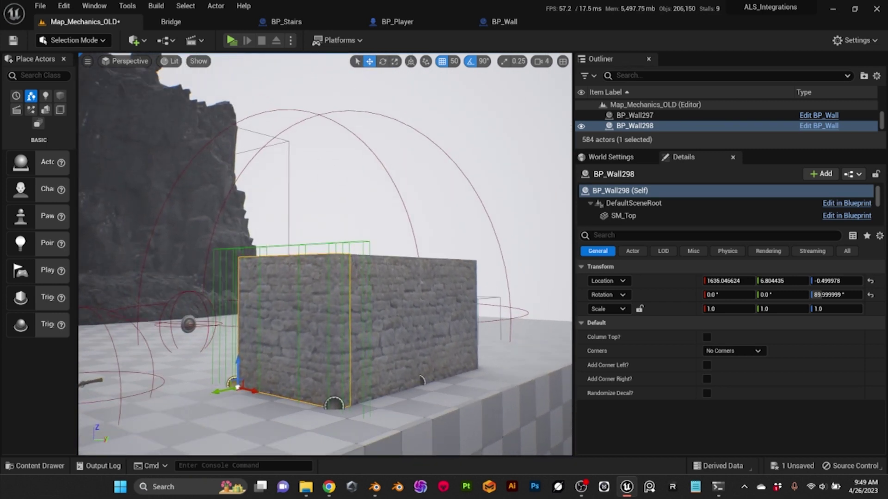
mouse_move(408, 311)
alt+mouse_down()
mouse_move(375, 312)
mouse_move(402, 310)
alt+mouse_up()
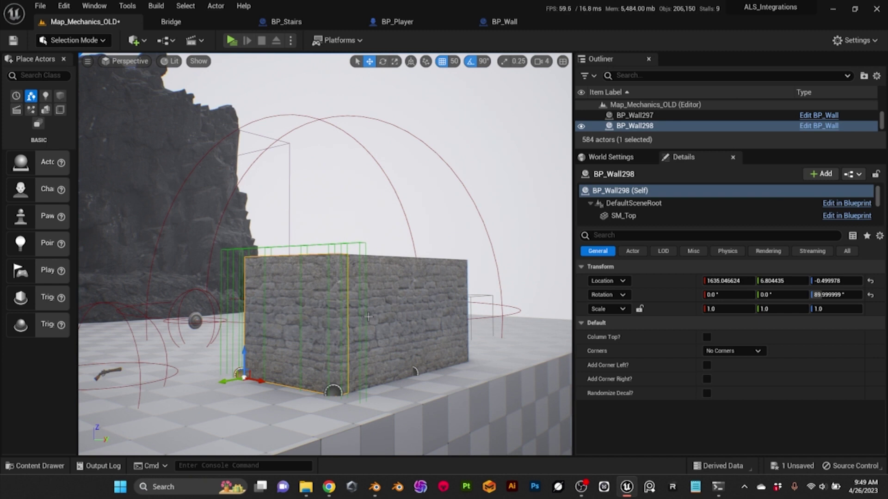
right_drag(368, 317, 397, 369)
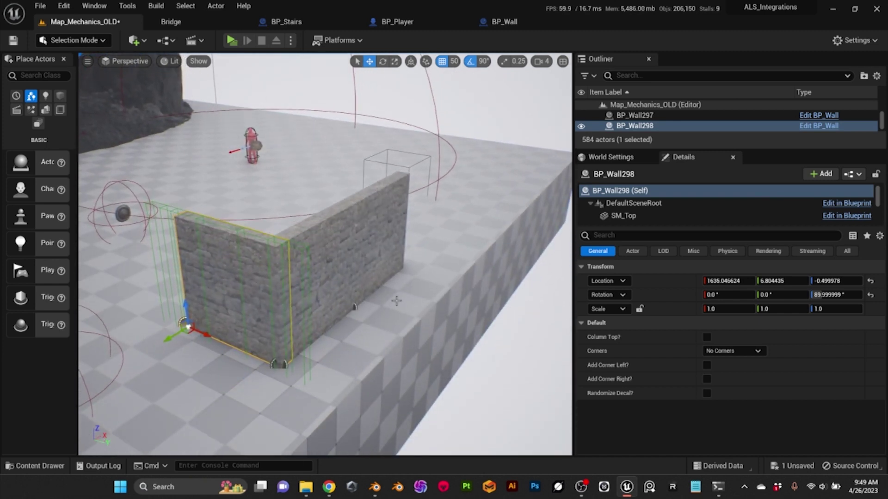
scroll(396, 300, up, 2)
scroll(397, 301, up, 1)
right_drag(396, 299, 416, 297)
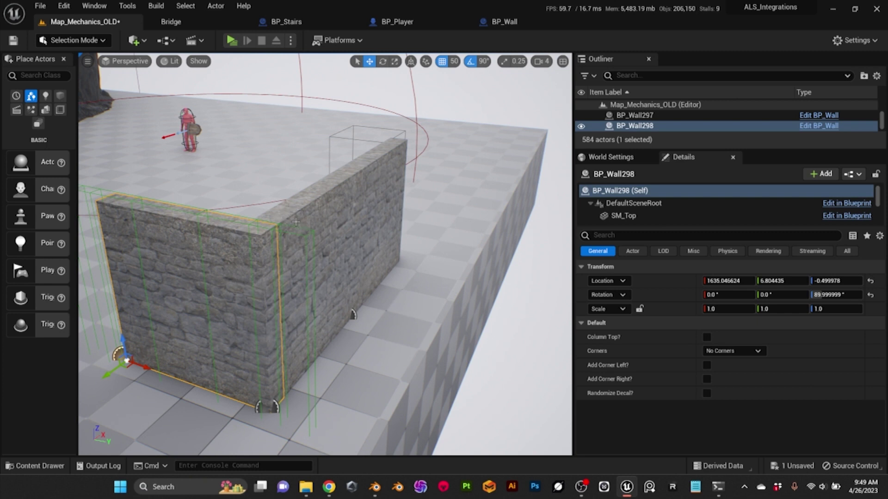
click(296, 223)
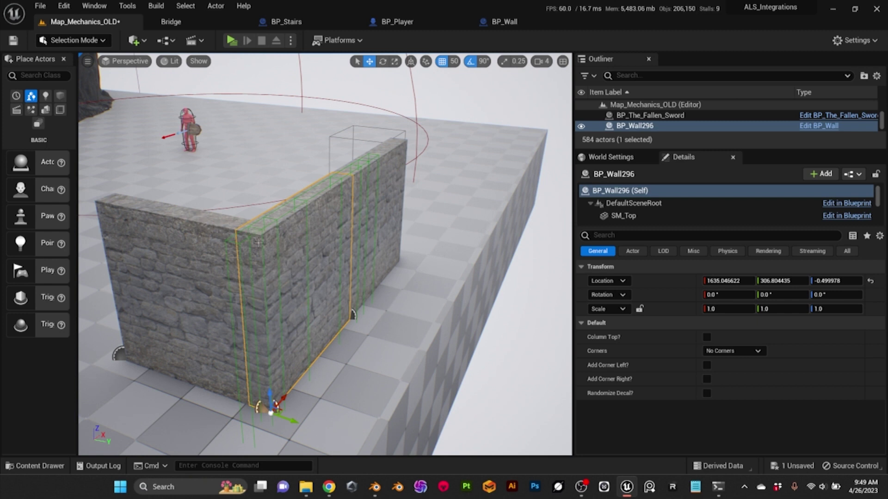
ctrl+click(209, 228)
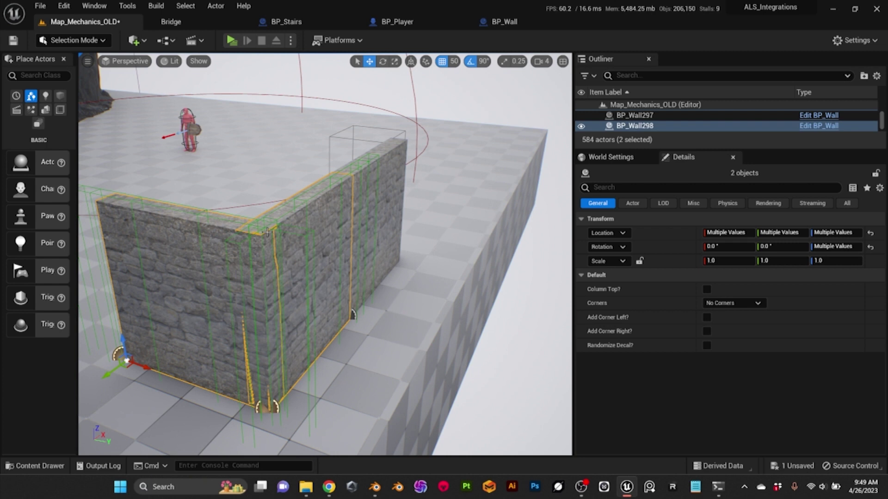
scroll(275, 297, up, 3)
alt+drag(227, 320, 296, 273)
scroll(226, 321, up, 3)
alt+drag(225, 321, 289, 260)
scroll(230, 322, down, 5)
scroll(230, 321, down, 2)
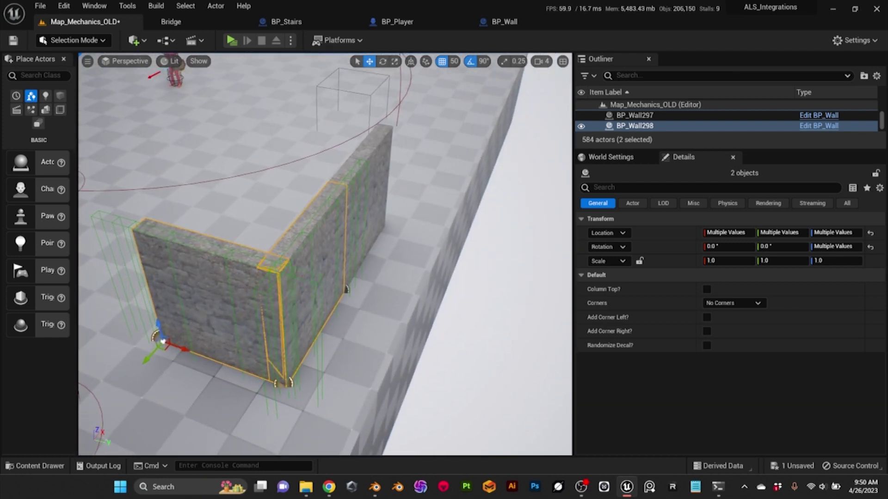
- Set the Corners option of BP_Wall296 to In Left Corner
click(298, 242)
scroll(288, 246, down, 2)
scroll(288, 247, up, 2)
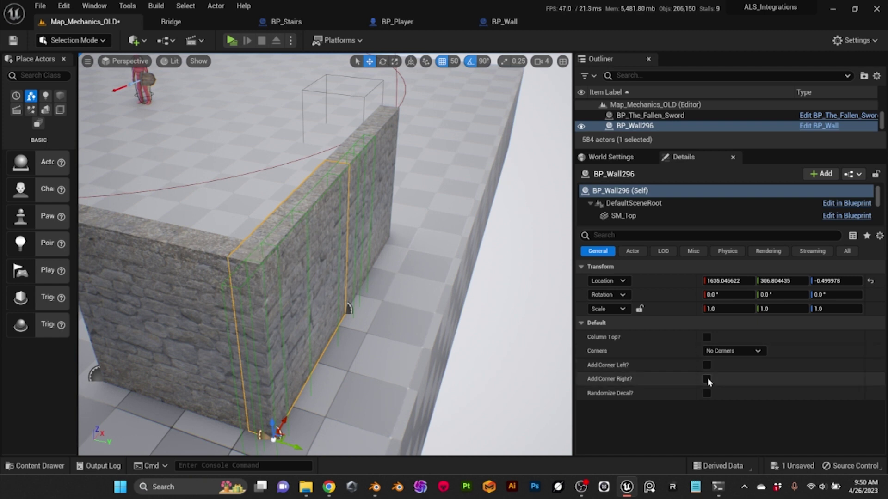
click(736, 353)
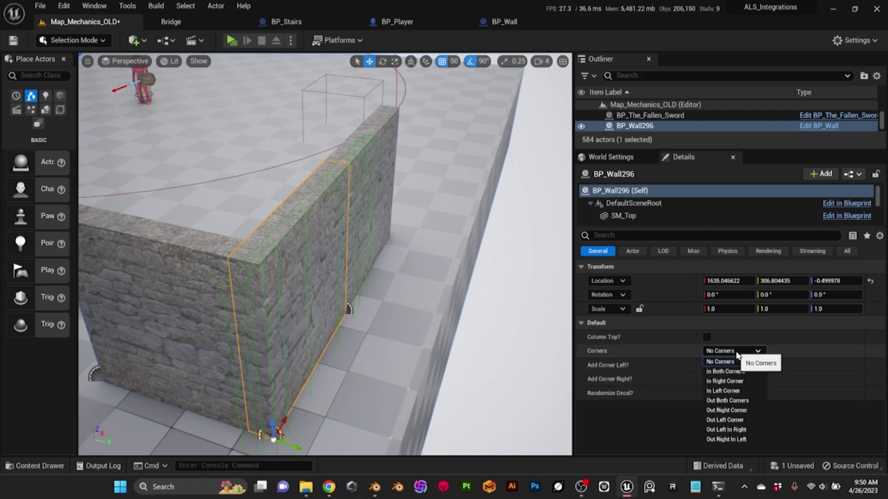
click(731, 394)
- Set the Corners option of the adjoining wall BP_Wall298 to In Right Corner
click(210, 248)
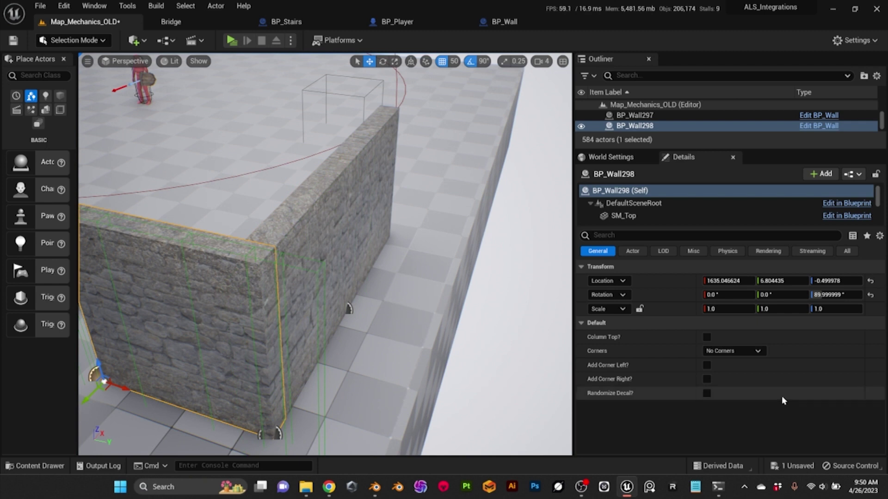
click(737, 352)
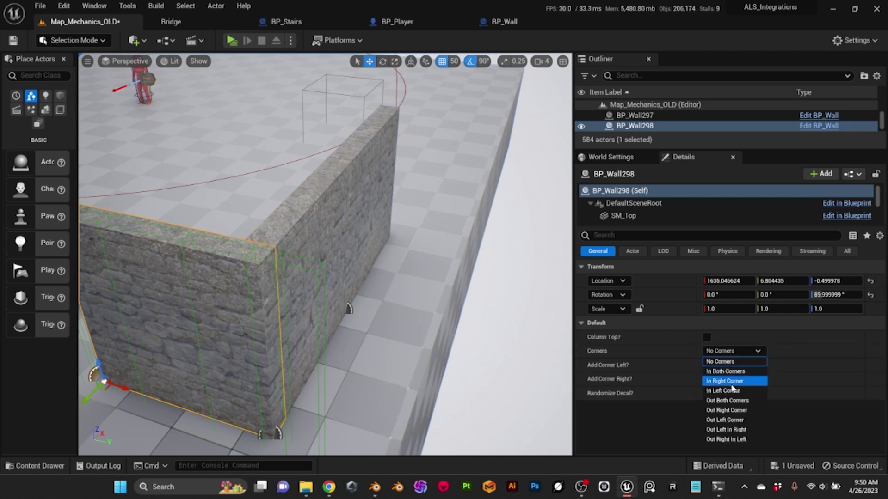
click(731, 386)
- Raise BP_Wall298 by 150 units to inspect its mitred corner joint, and lower it back into place
drag(97, 365, 152, 393)
alt+drag(319, 218, 277, 221)
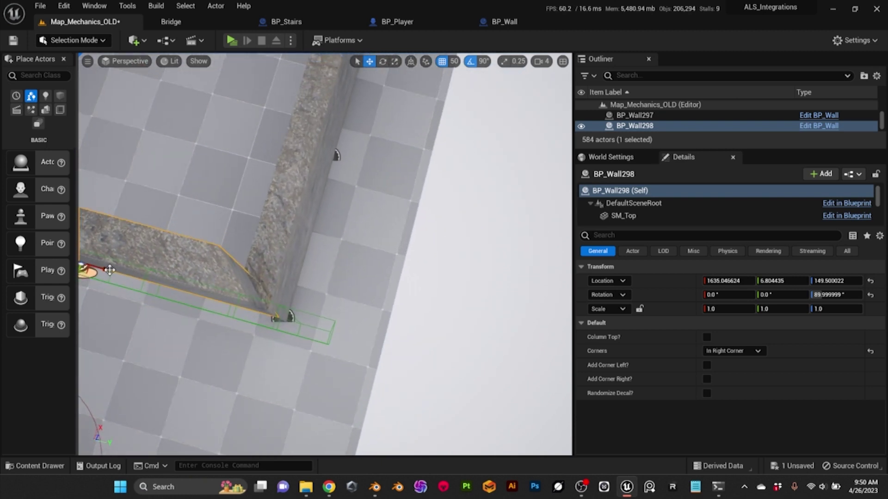
drag(86, 268, 104, 208)
scroll(124, 284, down, 3)
alt+drag(178, 291, 162, 344)
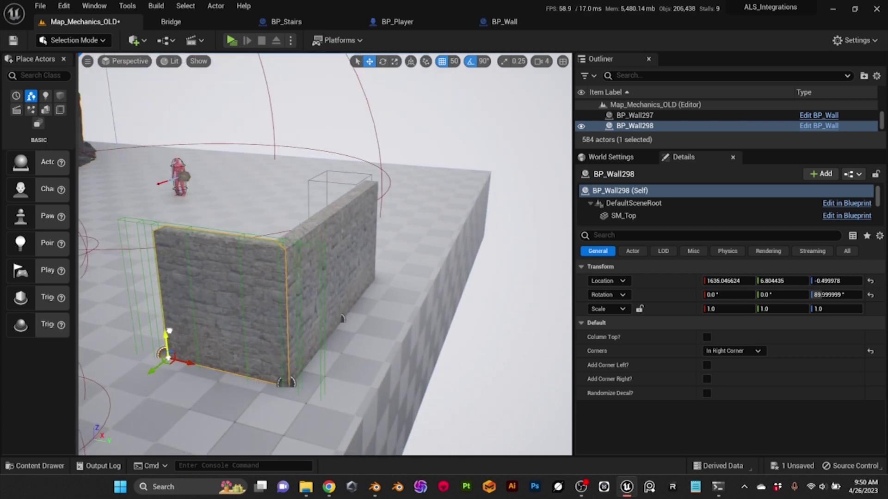
- Try adding a left corner piece to BP_Wall298
right_drag(164, 344, 164, 344)
mouse_move(268, 307)
right_down()
mouse_move(269, 296)
mouse_move(289, 283)
mouse_move(268, 308)
right_up()
scroll(268, 308, down, 3)
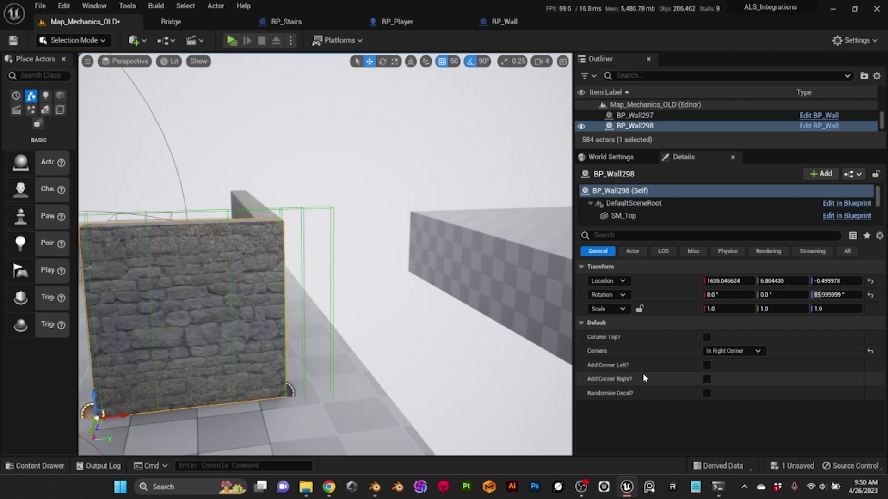
click(707, 366)
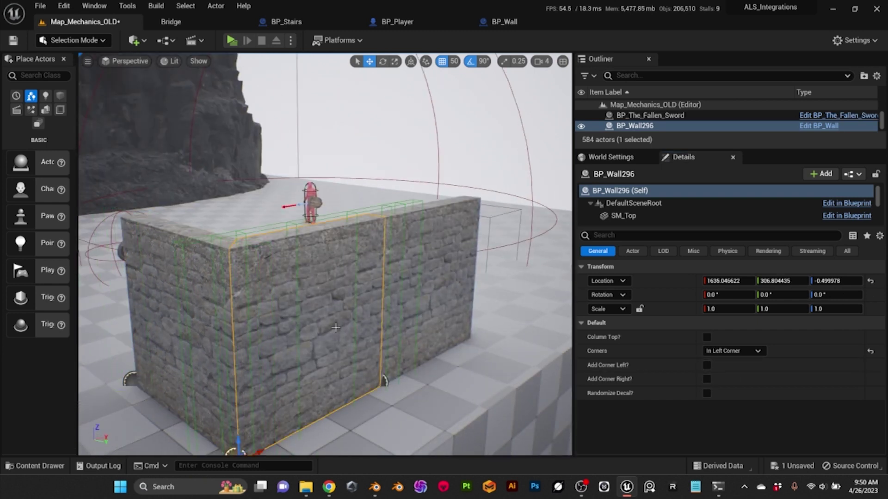
- Enable Add Corner Left on BP_Wall296 and check the stone edge it puts on the joint
right_drag(335, 327, 335, 327)
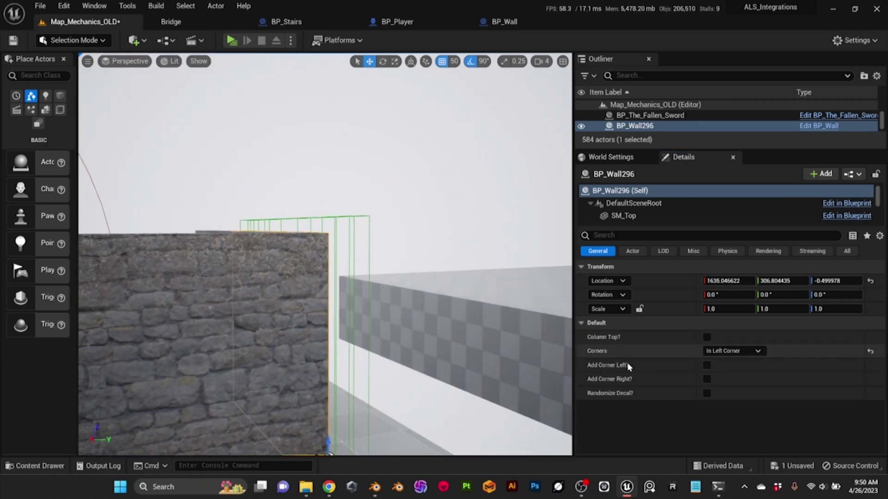
click(707, 365)
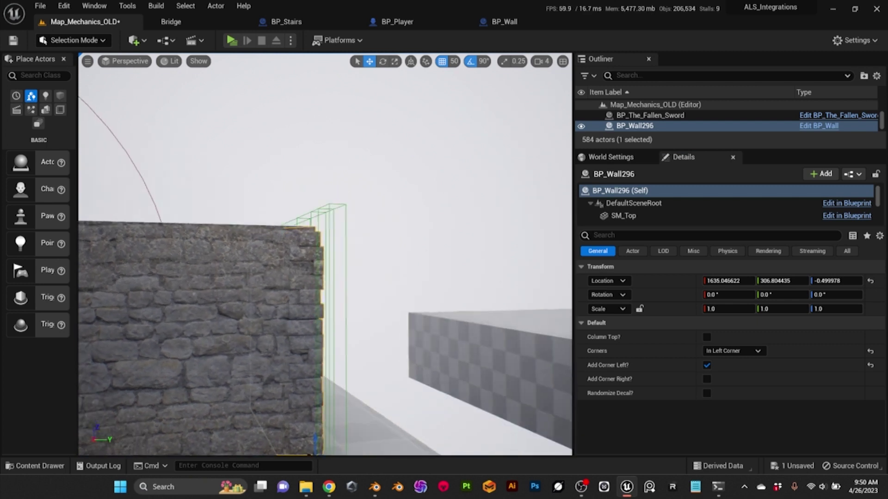
right_drag(452, 328, 452, 328)
right_drag(370, 316, 370, 316)
right_drag(174, 280, 174, 281)
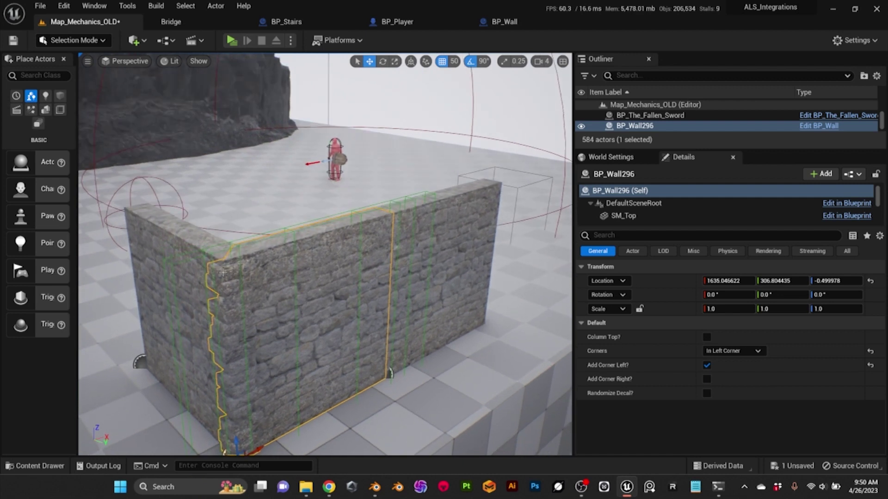
- Turn on Randomize Decal for BP_Wall296, BP_Wall298 and BP_Wall297
right_drag(250, 343, 250, 316)
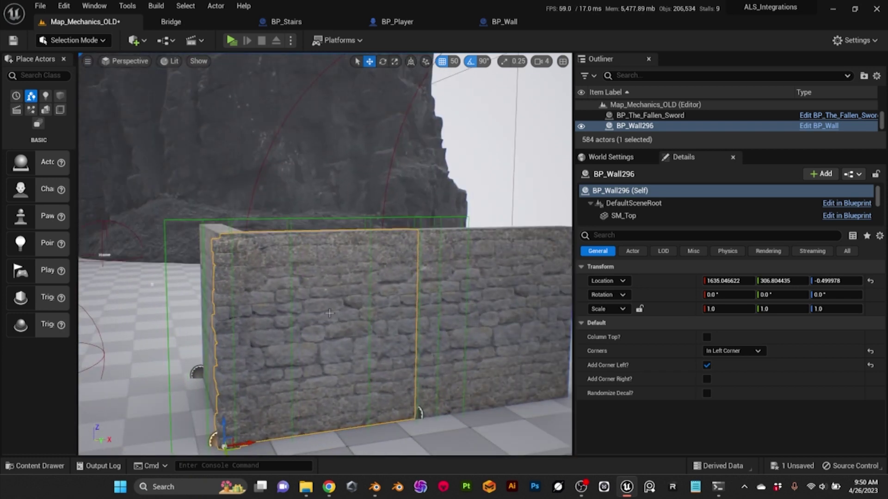
click(707, 394)
right_drag(275, 375, 275, 375)
click(186, 362)
right_drag(185, 363, 185, 363)
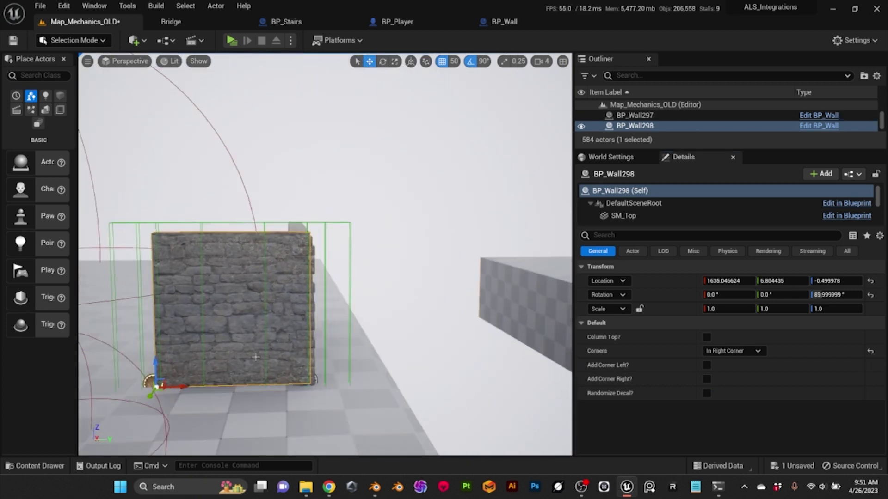
click(707, 393)
right_drag(317, 337, 318, 337)
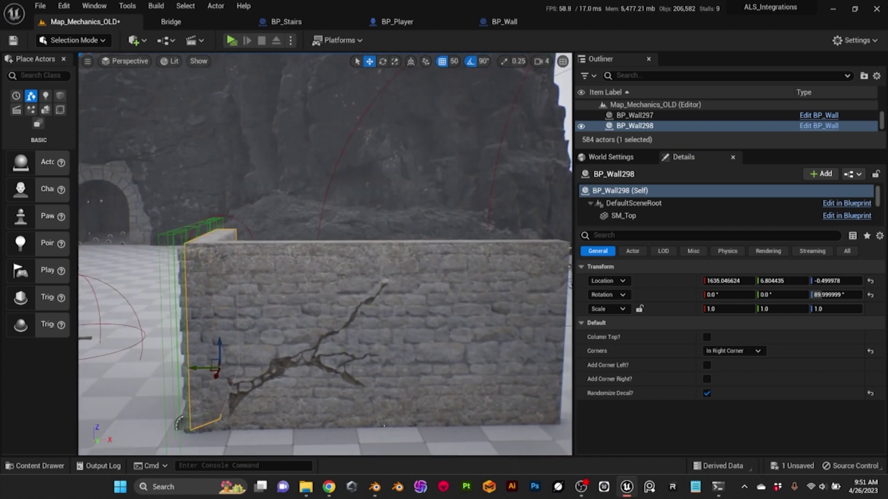
right_drag(373, 328, 373, 328)
click(419, 347)
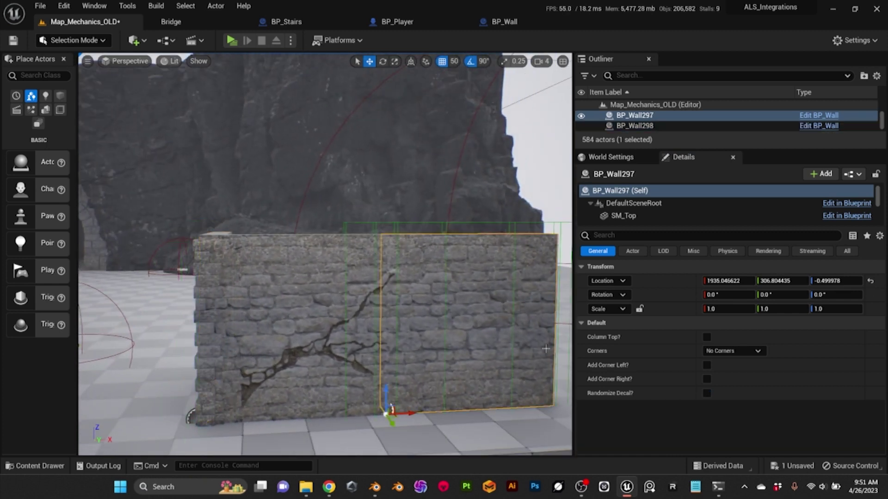
click(707, 394)
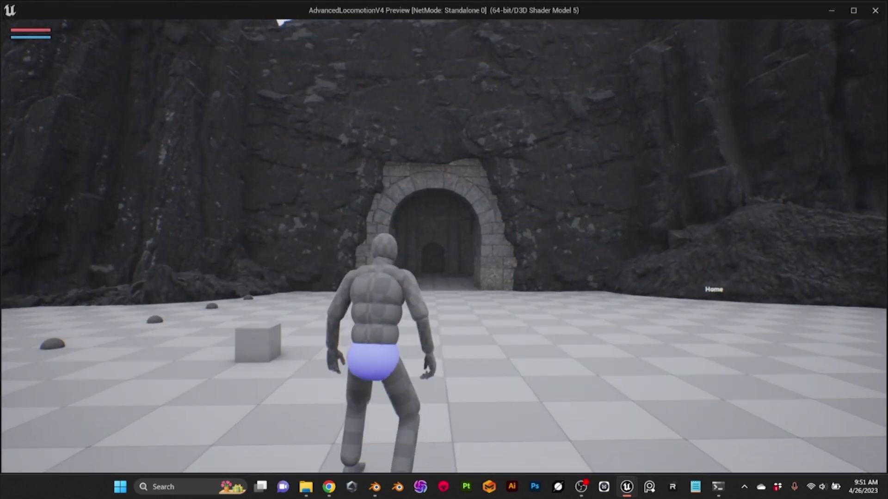
- Walk the preview character through the stone entrance arch into the first dungeon hall to inspect its brick walls and columns
key(w)
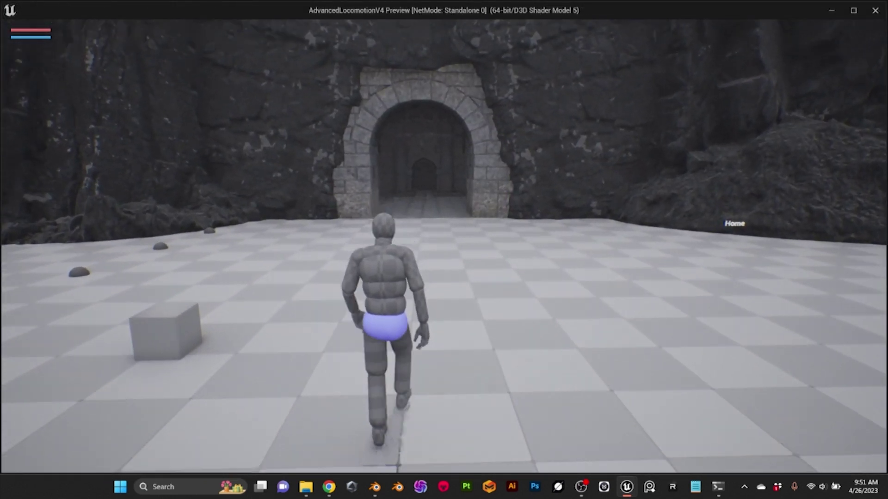
key(w)
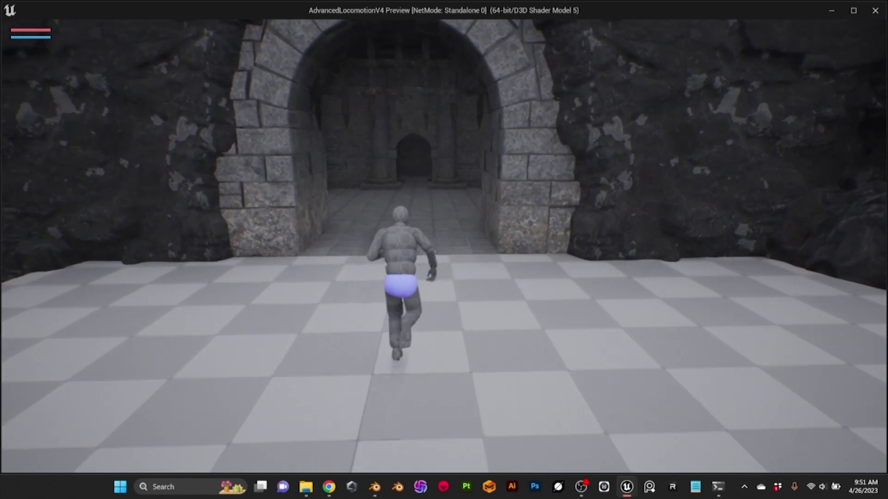
key(w)
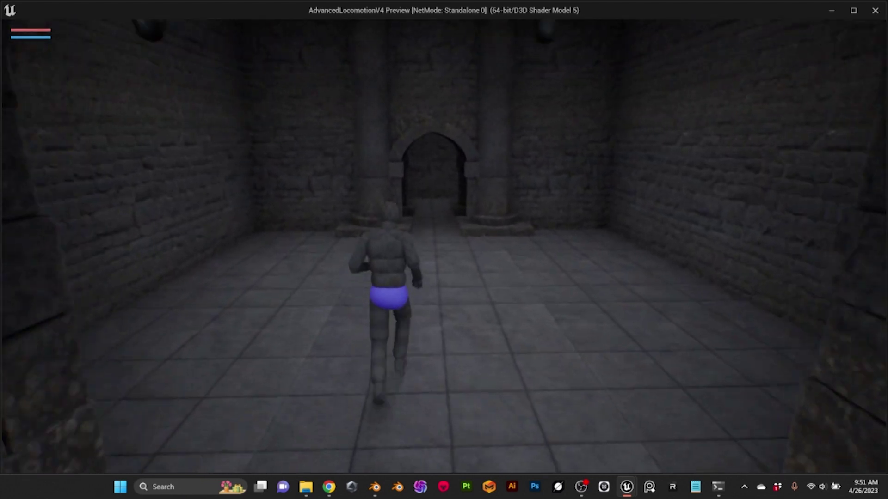
key(w)
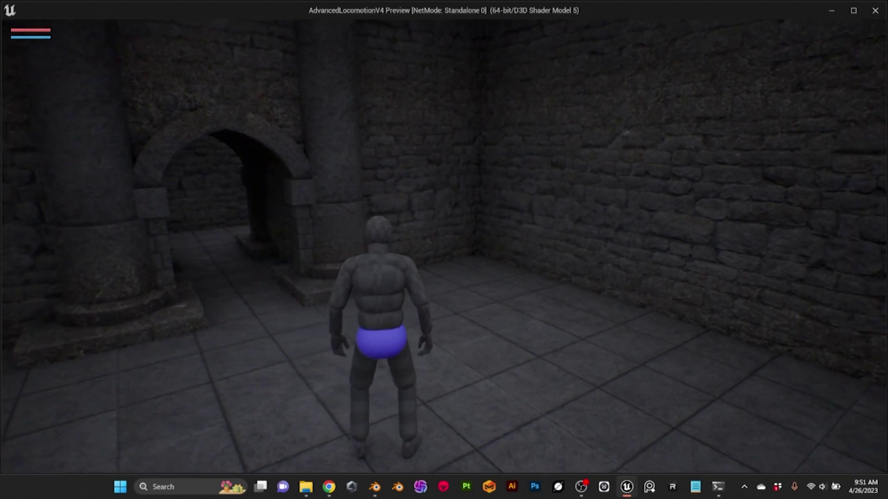
mouse_move(444, 250)
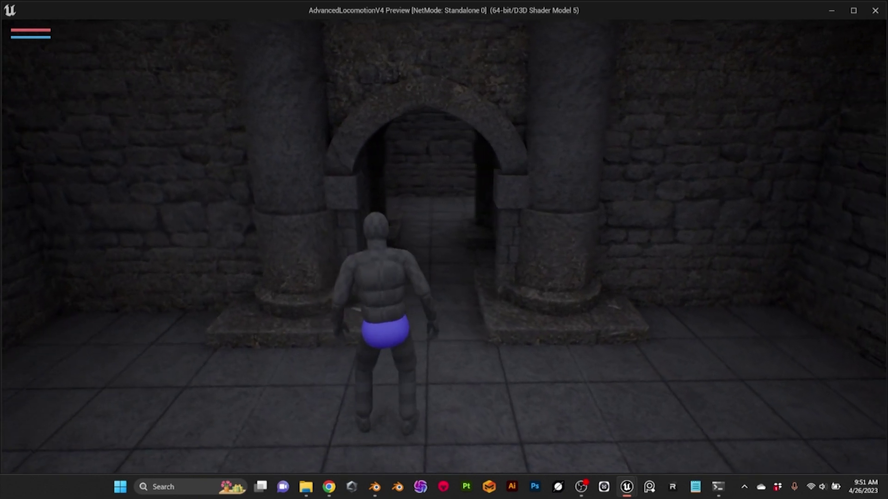
- Walk through the inner arch and pillared hall to the side corridor, examining the wall corners, wooden door and blocked archway
key(s)
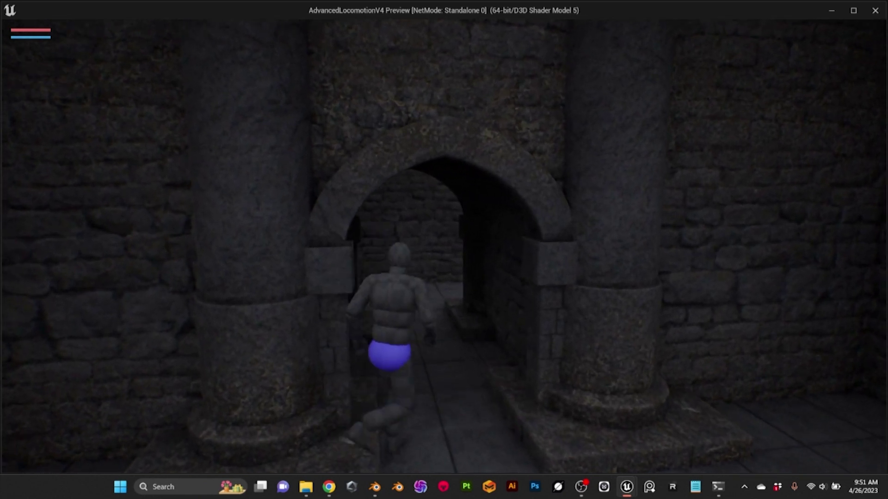
key(w)
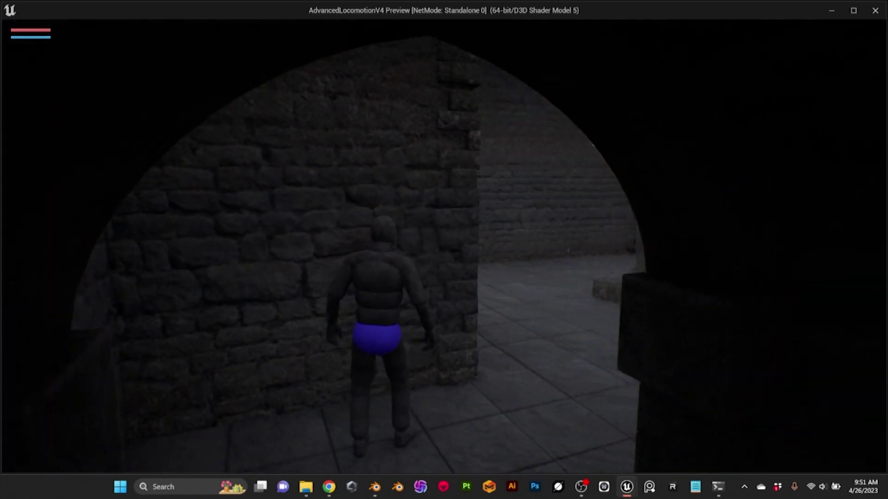
key(w)
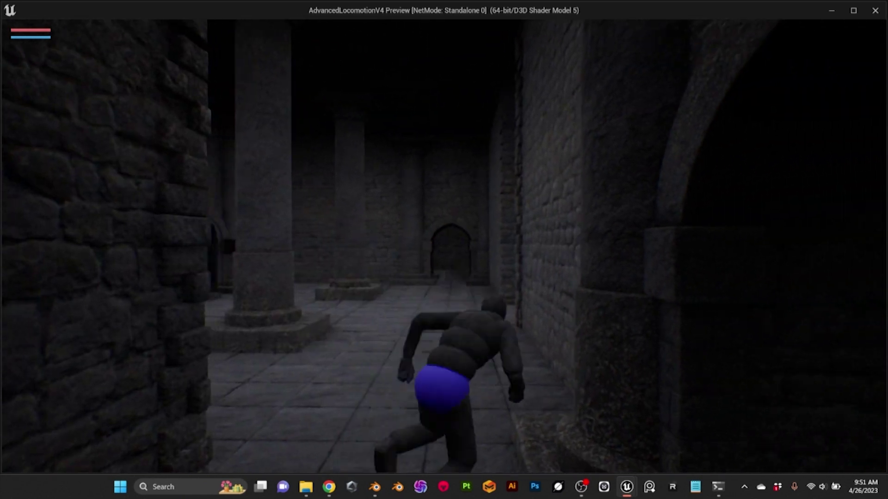
key(w)
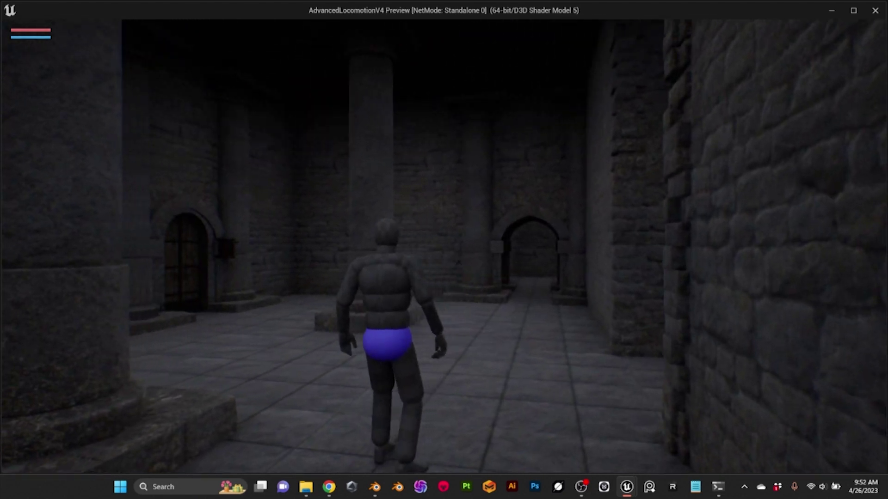
key(w)
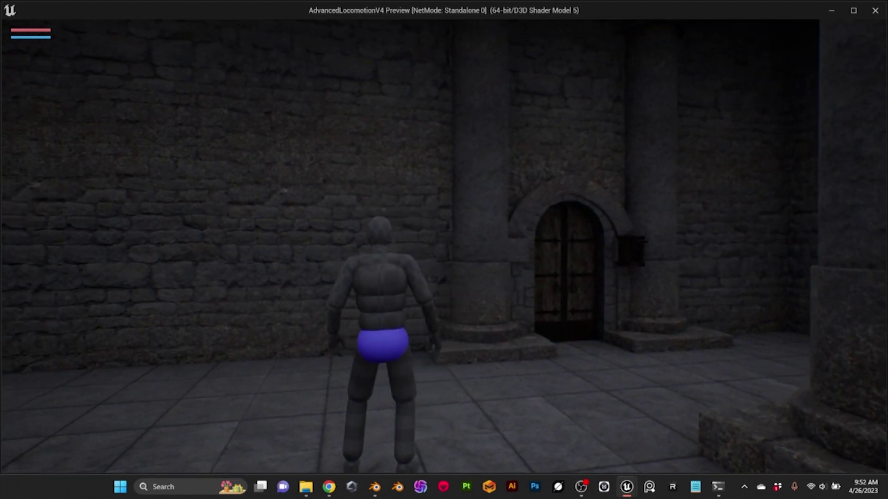
key(w)
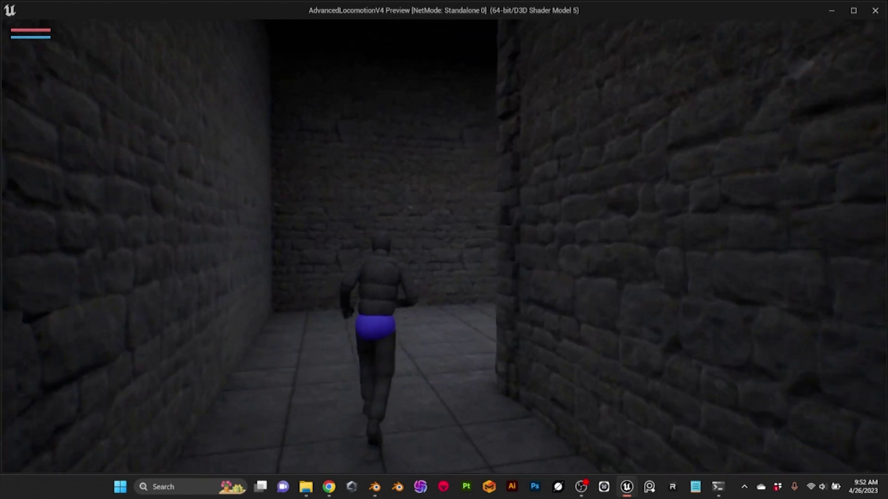
key(w)
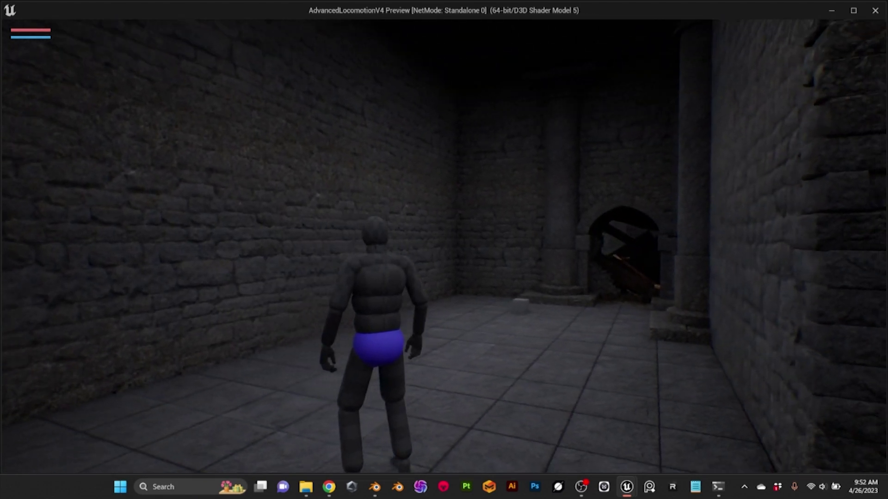
- Tour the pillared hall again and continue to the room with the blocked archway, examining how the wall modules and corners enclose the rooms
key(e)
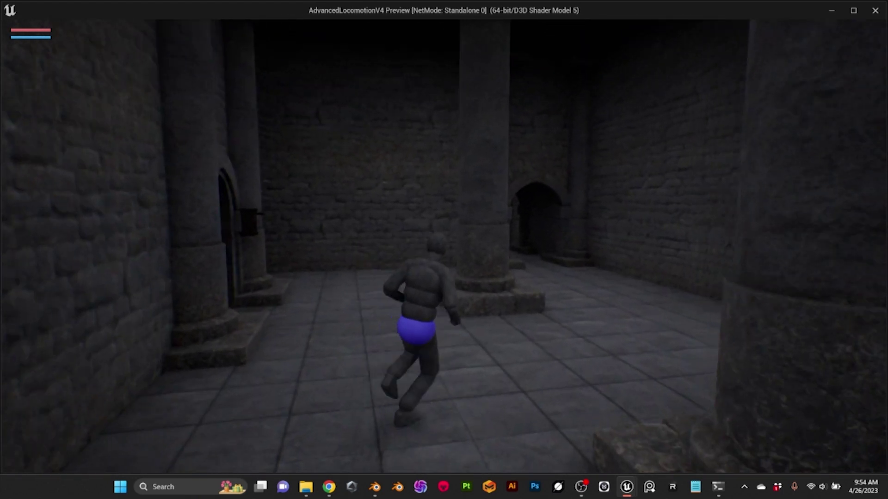
key(w)
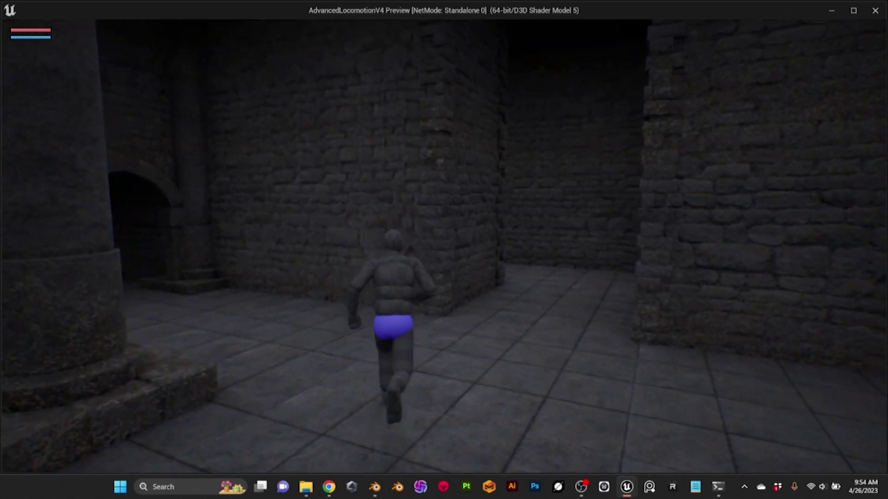
key(w)
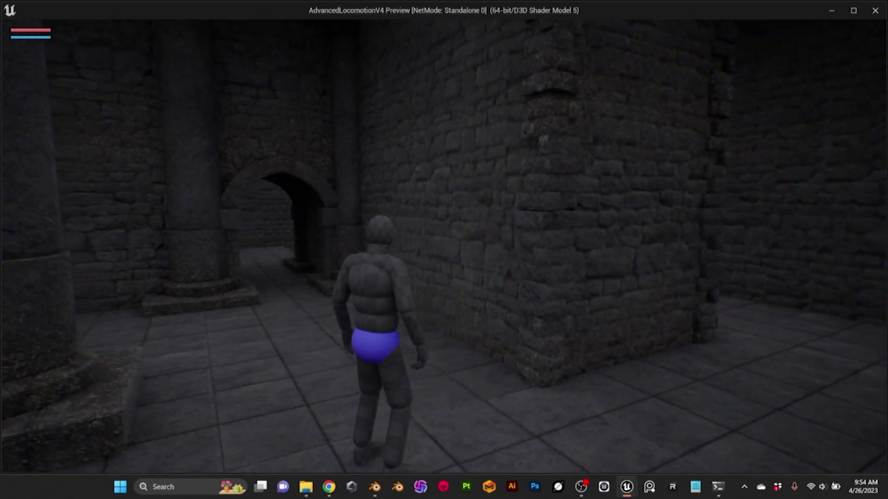
key(a)
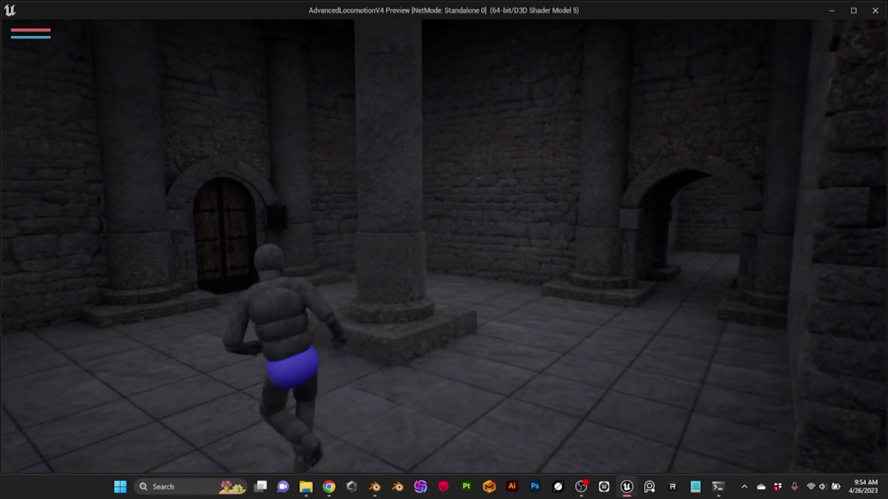
key(w)
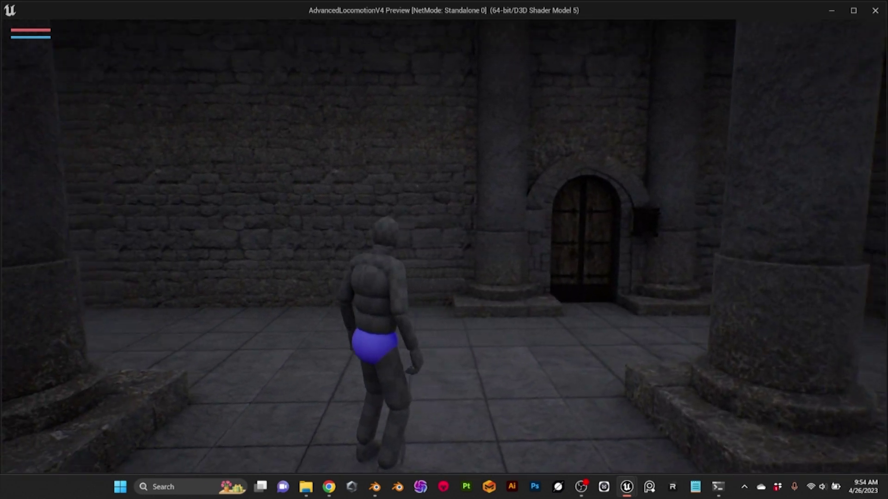
key(w)
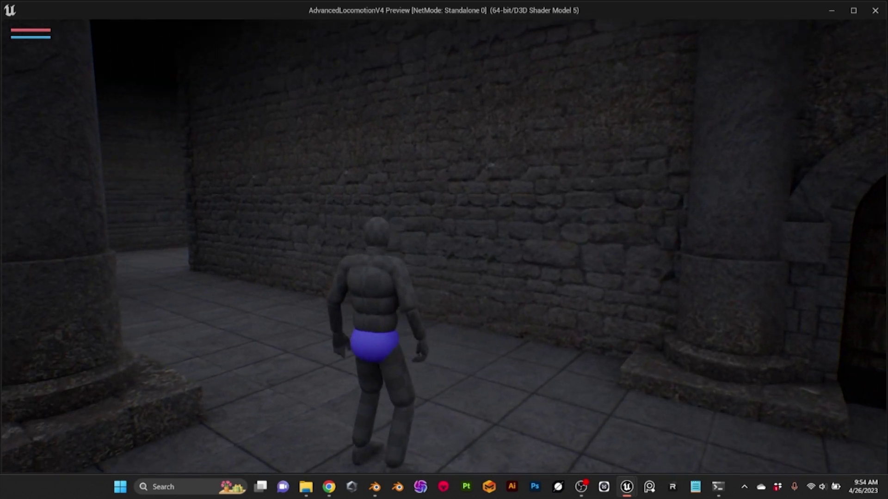
key(w)
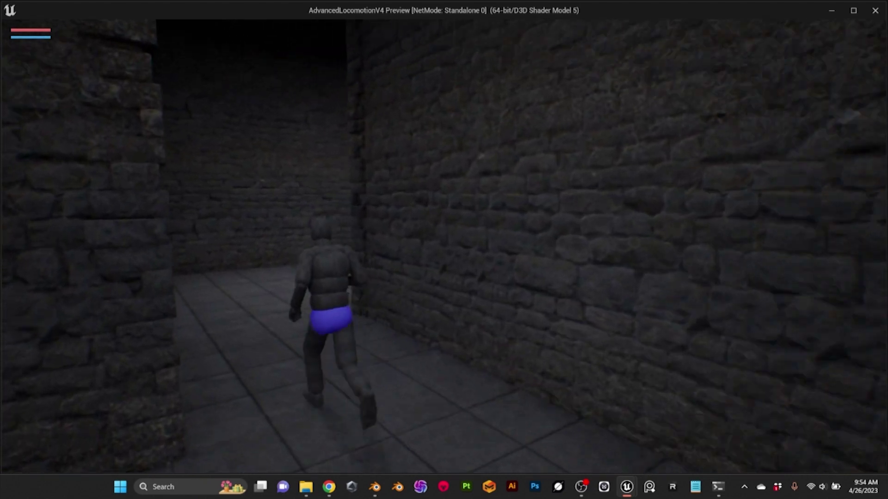
key(w)
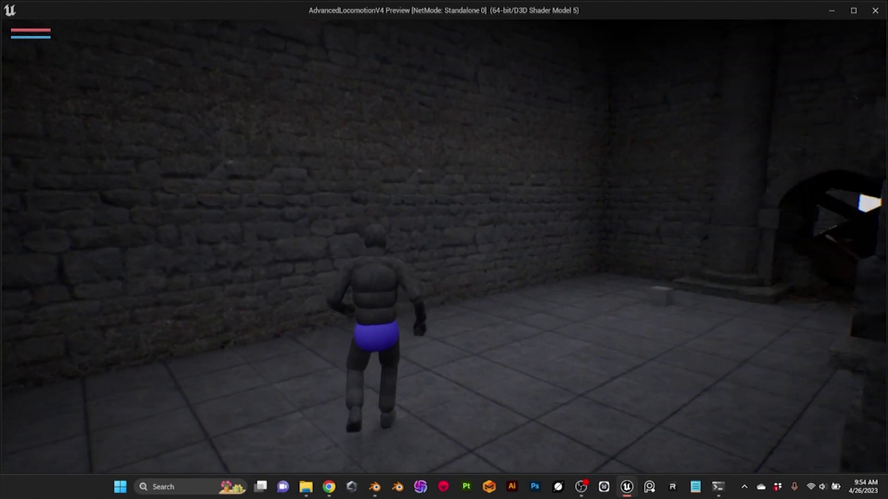
key(w)
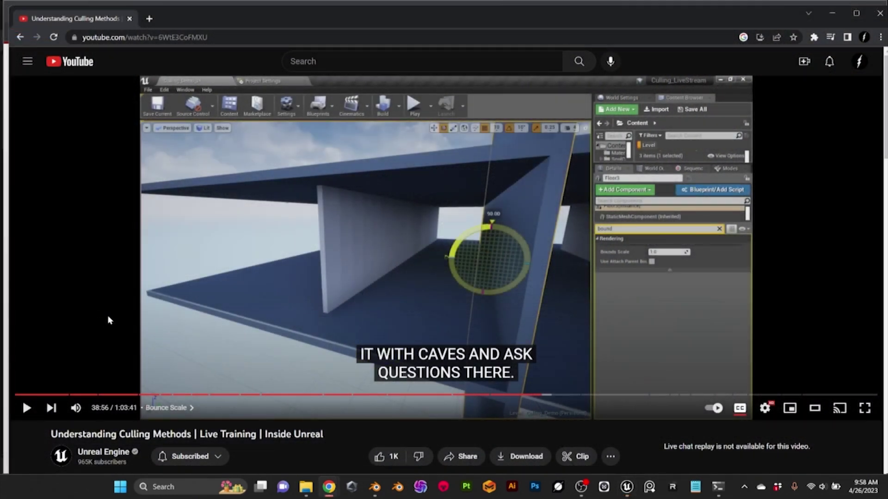
- Switch to the YouTube page of "Understanding Culling Methods | Live Training | Inside Unreal" and look over its title and description
scroll(102, 317, down, 2)
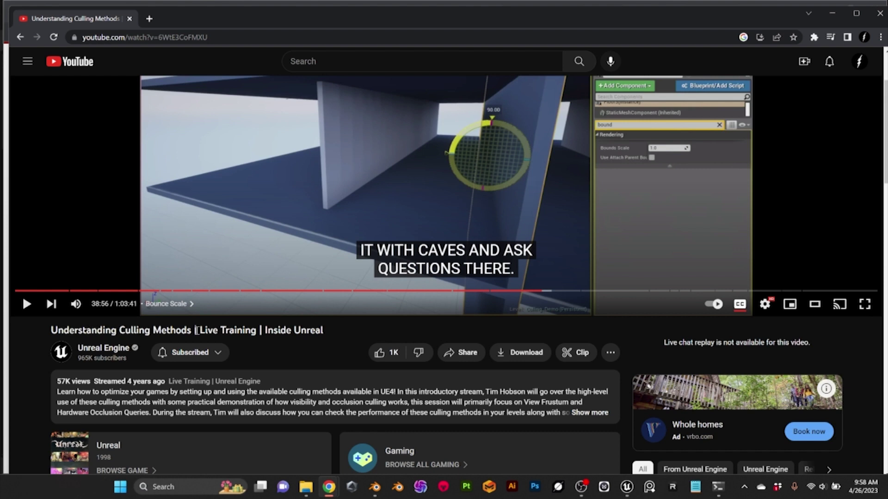
scroll(242, 343, up, 1)
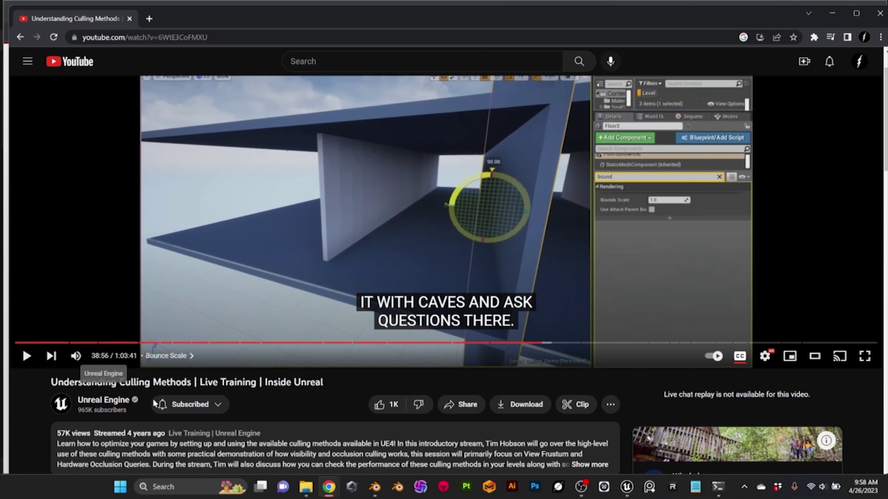
scroll(303, 411, up, 1)
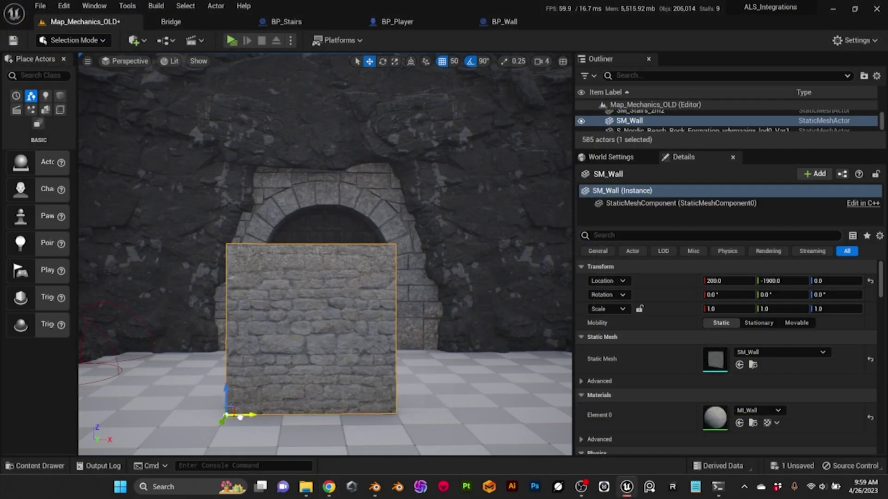
- In Unreal Editor, move the SM_Wall mesh along X to 250 and examine its faces and thickness from several angles
drag(239, 415, 270, 415)
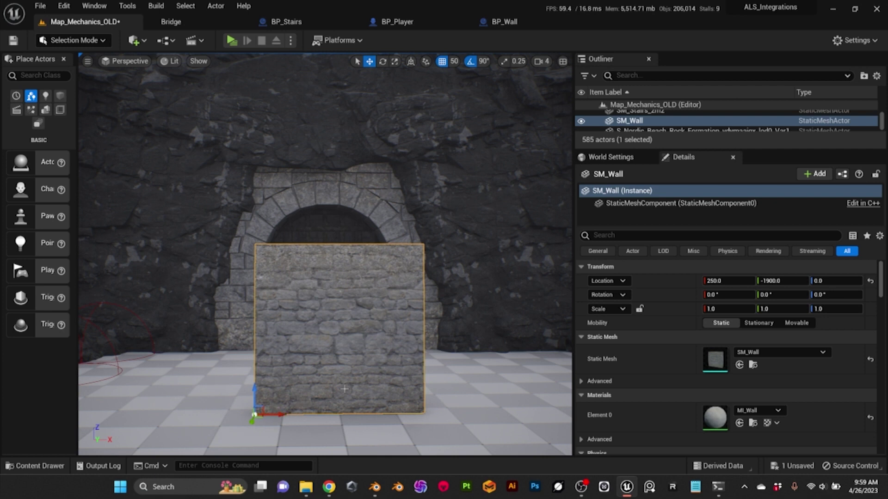
alt+drag(339, 342, 346, 317)
scroll(341, 331, down, 5)
scroll(360, 321, up, 2)
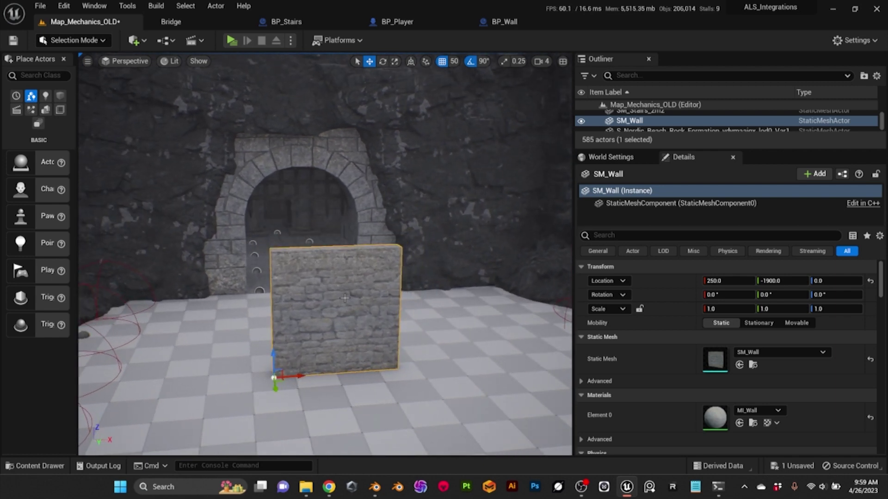
alt+drag(333, 325, 347, 311)
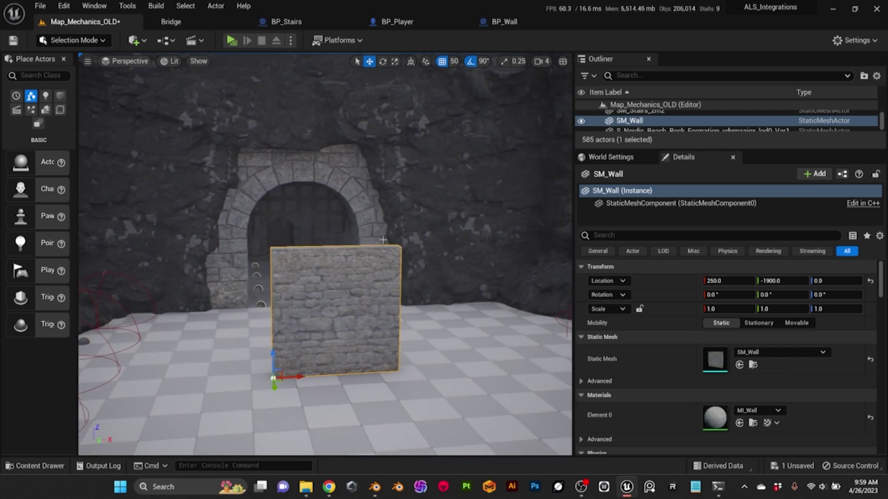
mouse_move(377, 194)
alt+mouse_down()
mouse_move(363, 203)
mouse_move(373, 191)
alt+mouse_up()
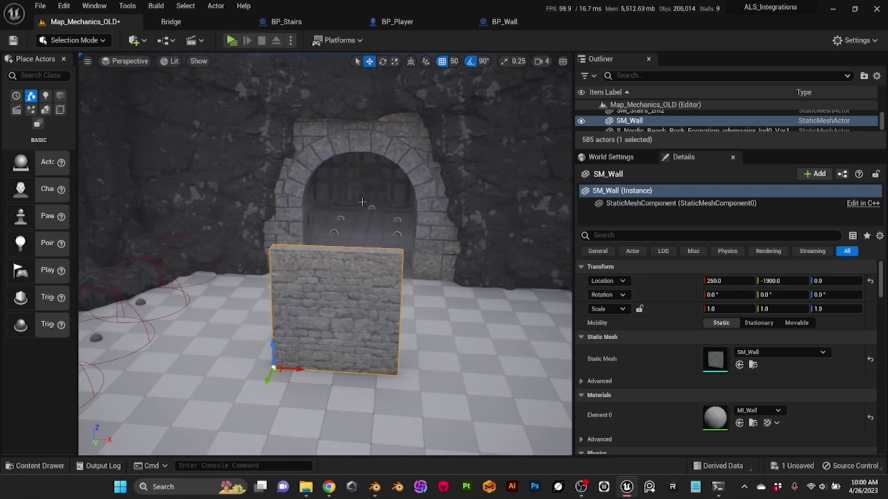
alt+drag(369, 288, 364, 270)
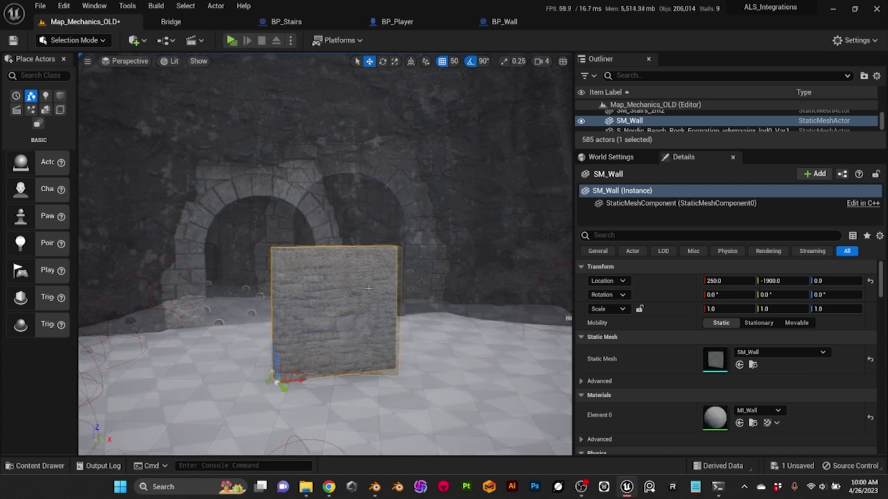
alt+drag(369, 289, 362, 293)
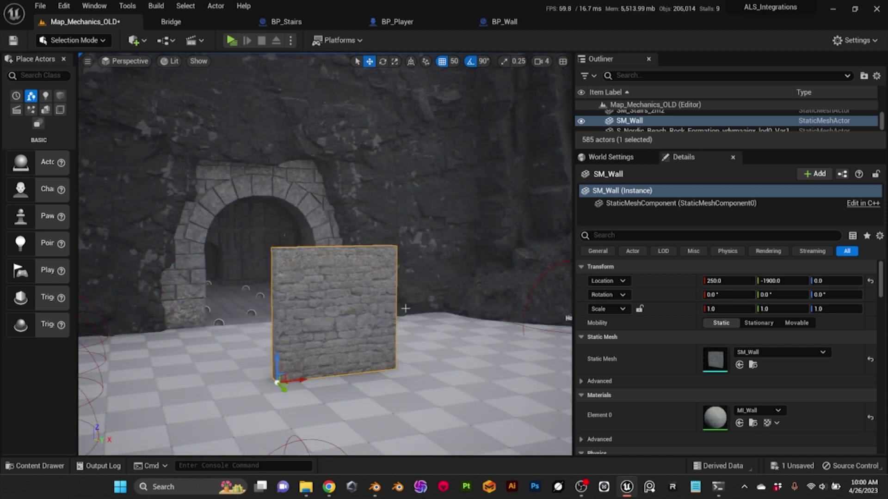
alt+drag(360, 284, 350, 324)
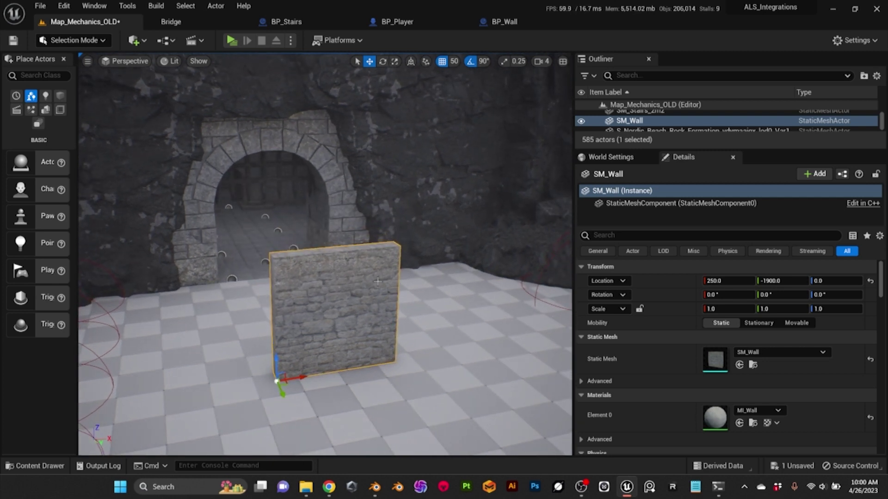
alt+drag(363, 287, 371, 261)
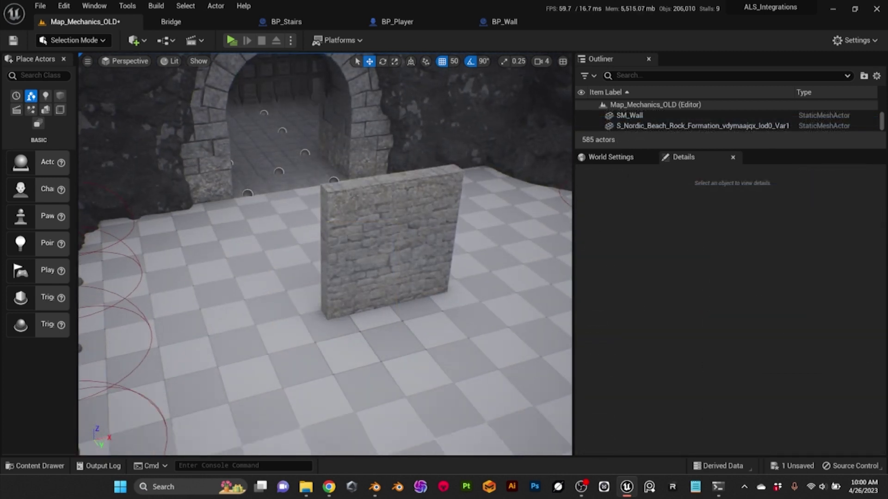
right_drag(313, 218, 326, 205)
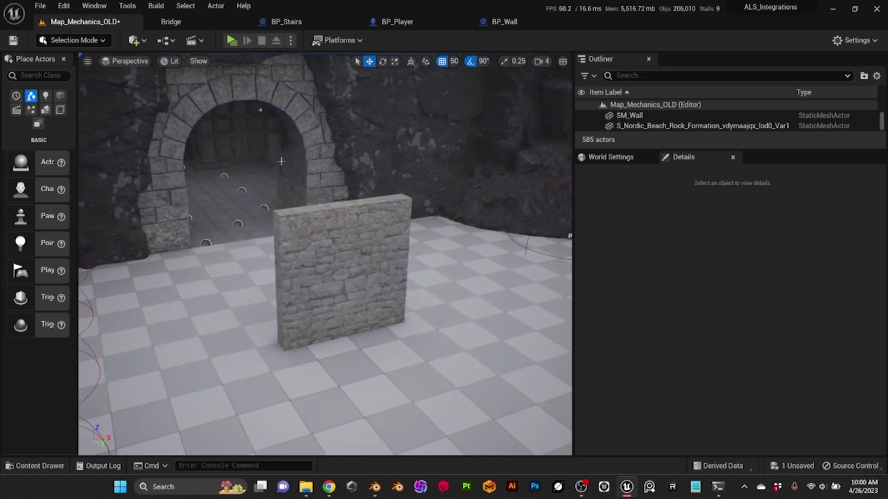